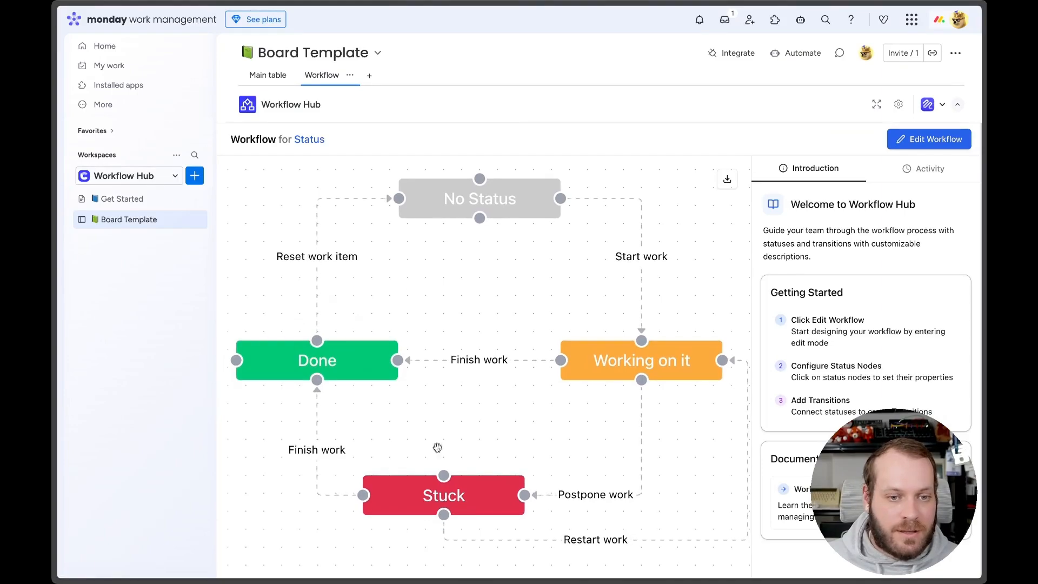
Put the workflow into edit mode and check its name and column configuration
left_click(946, 145)
left_click(334, 139)
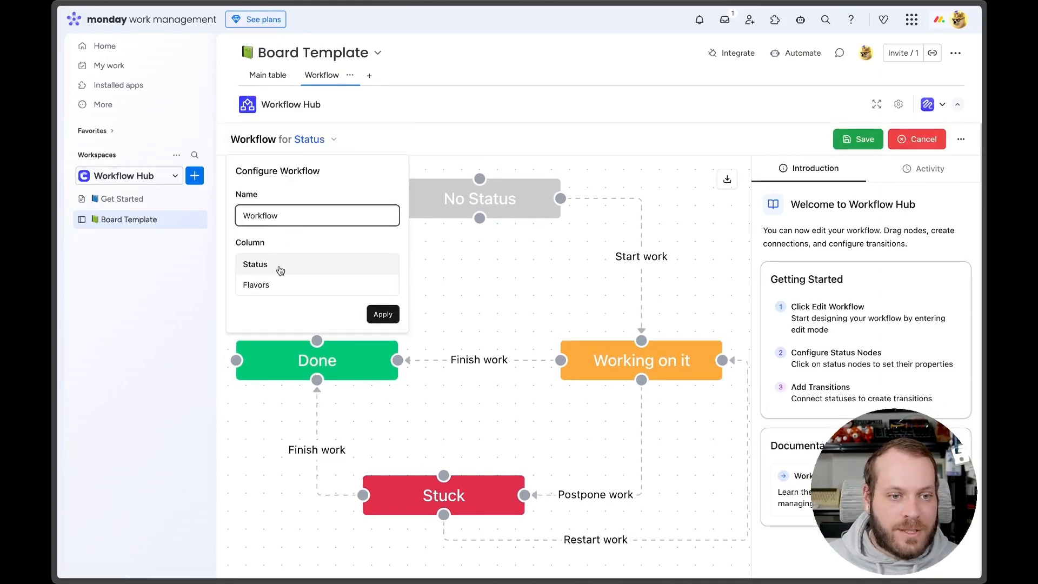
left_click(492, 219)
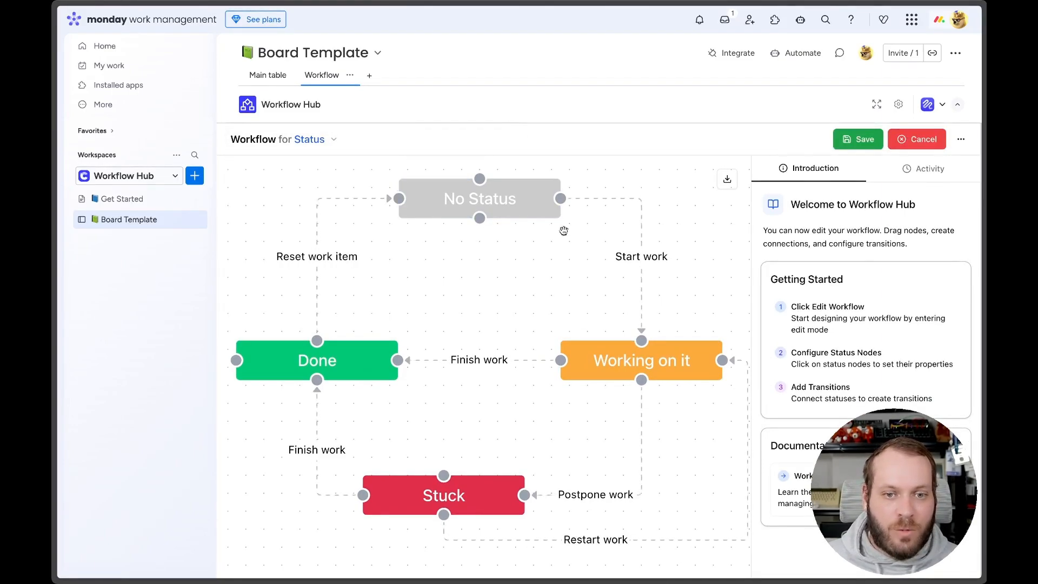
Inspect the Start work transition's name and description, enlarging the description box to show the full text
left_click(636, 260)
mouse_move(478, 220)
left_mouse_down()
mouse_move(485, 358)
mouse_move(554, 360)
mouse_move(595, 312)
mouse_move(628, 369)
mouse_move(472, 239)
left_mouse_up()
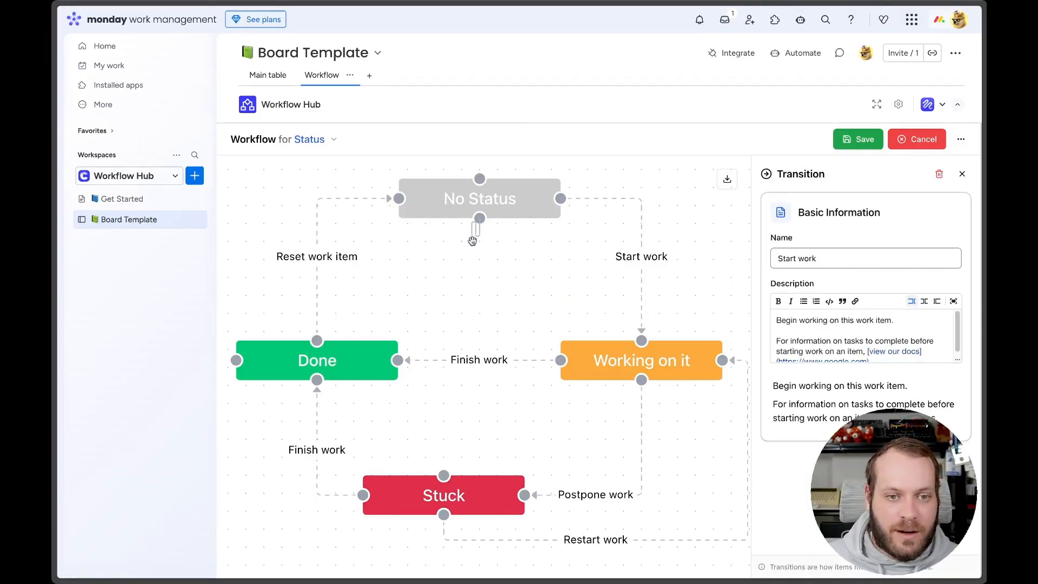
left_click(685, 285)
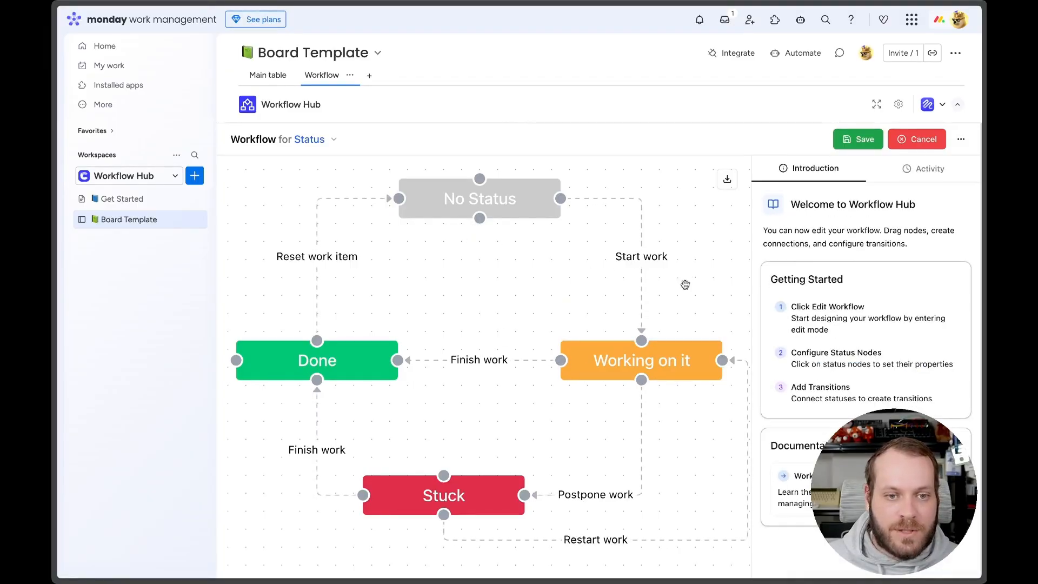
left_click(649, 256)
scroll(892, 336, "down", 1)
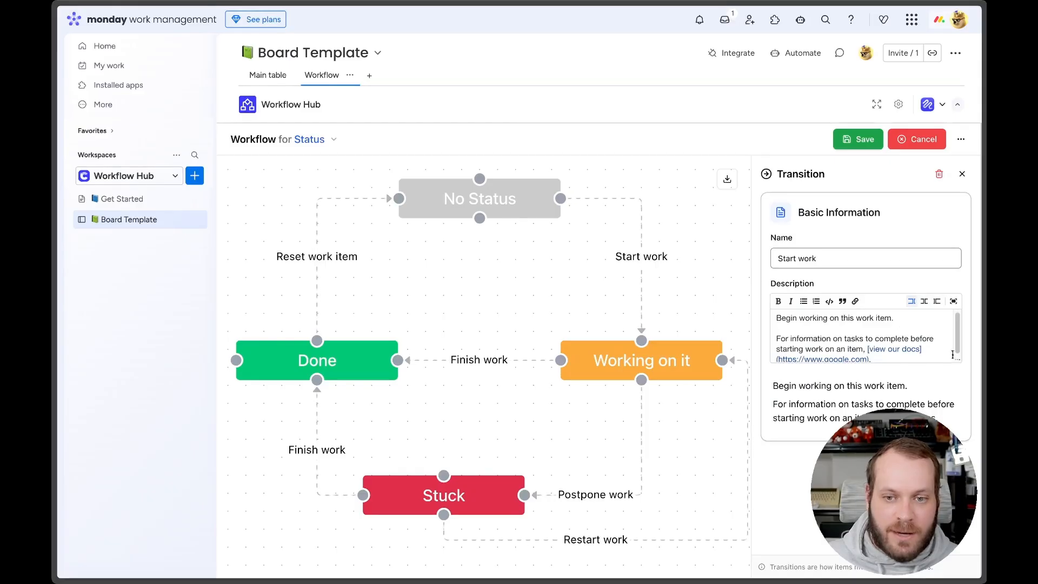
left_click_drag(958, 361, 954, 394)
left_click_drag(777, 322, 871, 362)
left_click(871, 362)
left_click(776, 260)
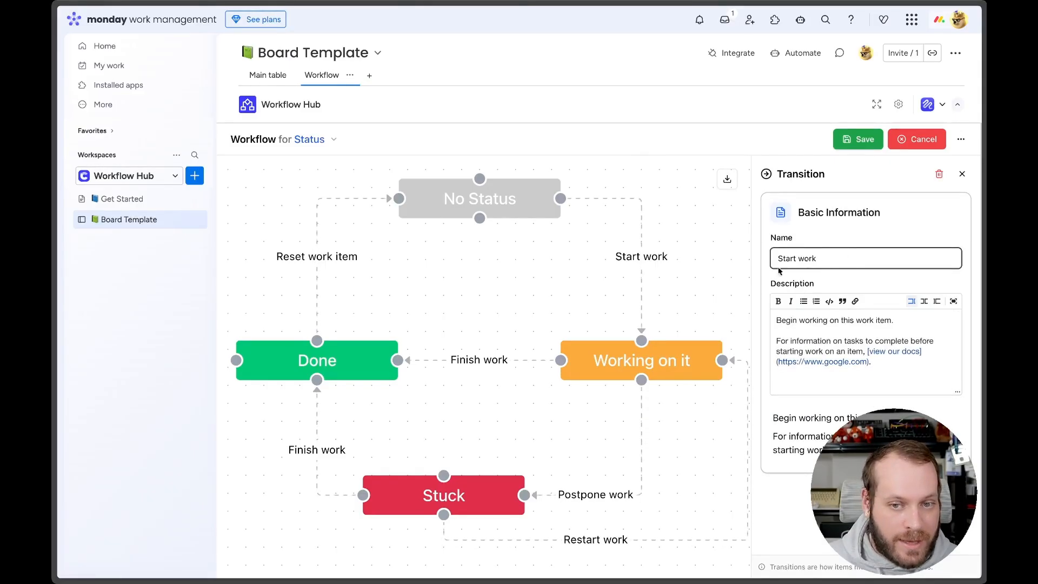
Review the Finish work, Reset work item and Postpone work transitions and the workflow's activity history
left_click(501, 362)
left_click(329, 258)
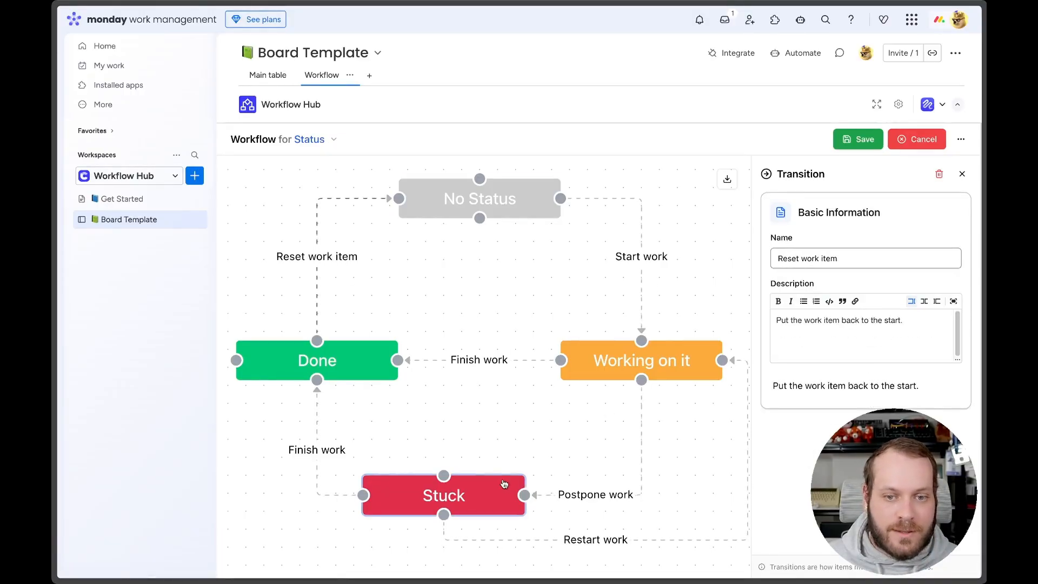
left_click(597, 496)
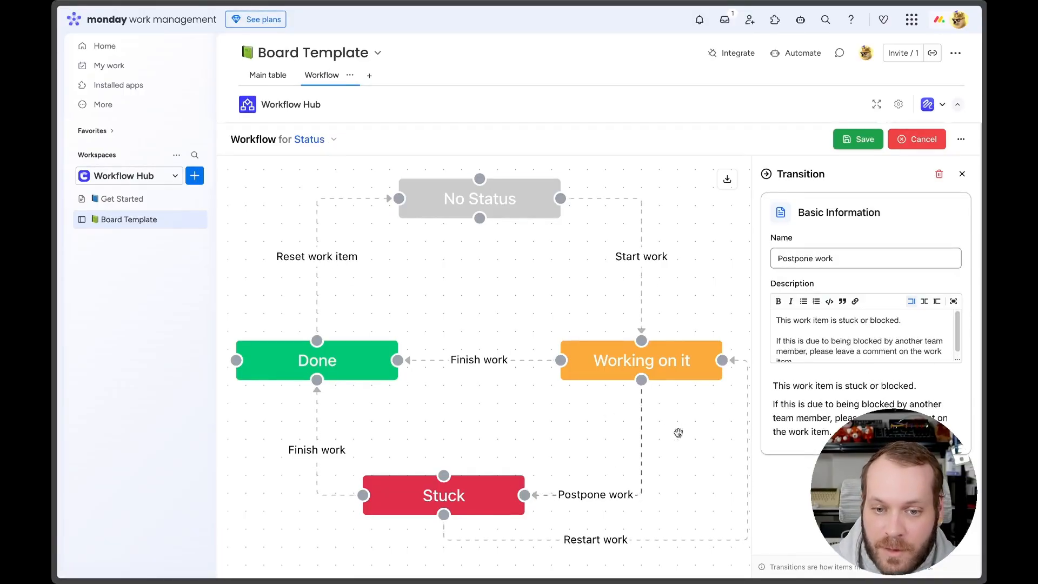
left_click(716, 317)
left_click(924, 168)
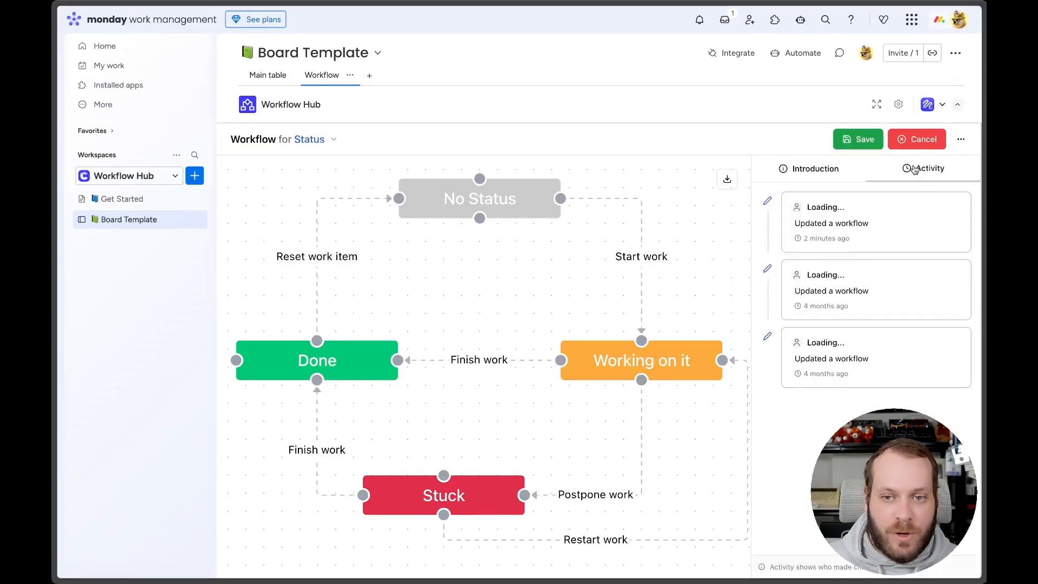
left_click(826, 172)
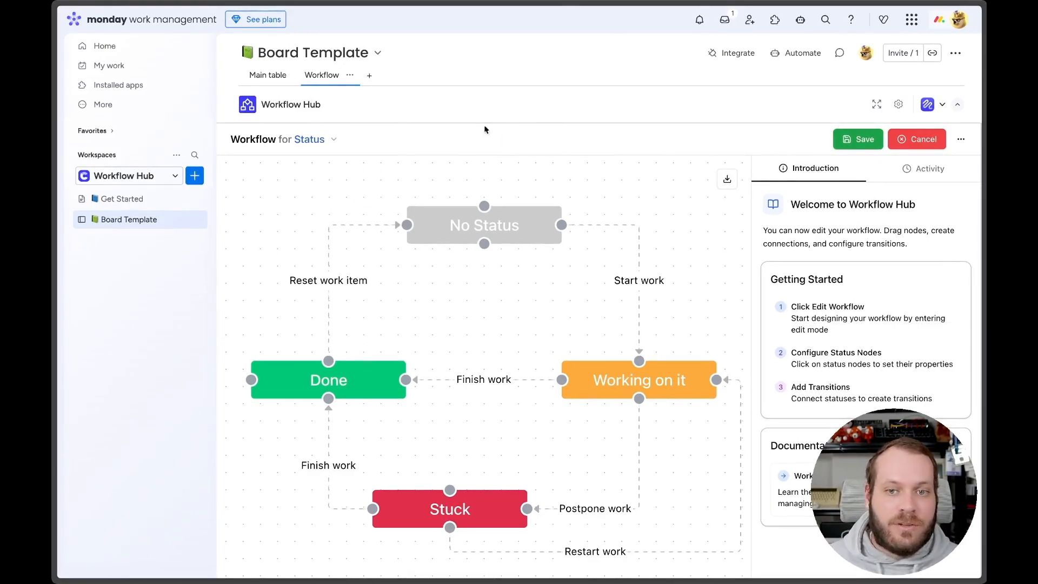
Nudge the No Status node slightly toward the Done node in the diagram and save the workflow
left_click_drag(535, 298, 529, 281)
mouse_move(522, 214)
left_mouse_down()
mouse_move(524, 246)
mouse_move(523, 224)
mouse_move(508, 220)
mouse_move(502, 270)
mouse_move(527, 229)
mouse_move(571, 290)
mouse_move(515, 217)
left_mouse_up()
left_click(478, 370)
mouse_move(415, 365)
left_mouse_down()
mouse_move(434, 278)
mouse_move(517, 285)
mouse_move(431, 367)
left_mouse_up()
left_click_drag(428, 406, 400, 364)
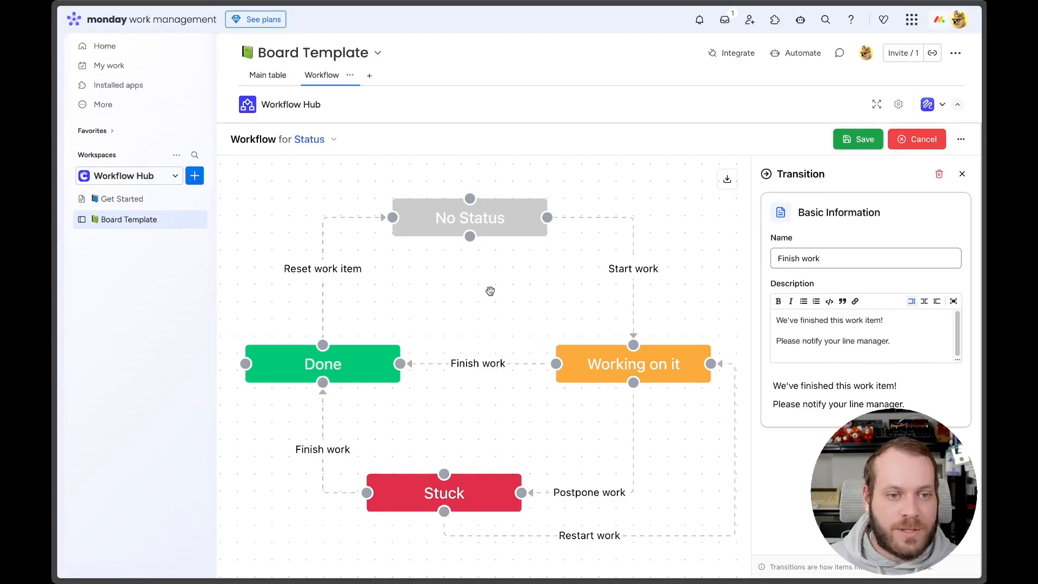
left_click(449, 309)
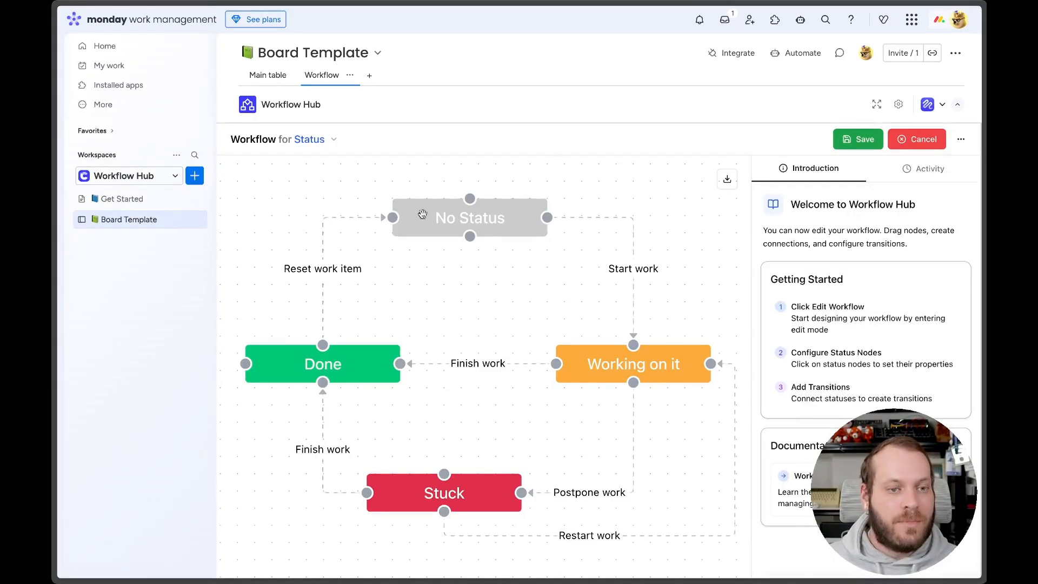
left_click(863, 141)
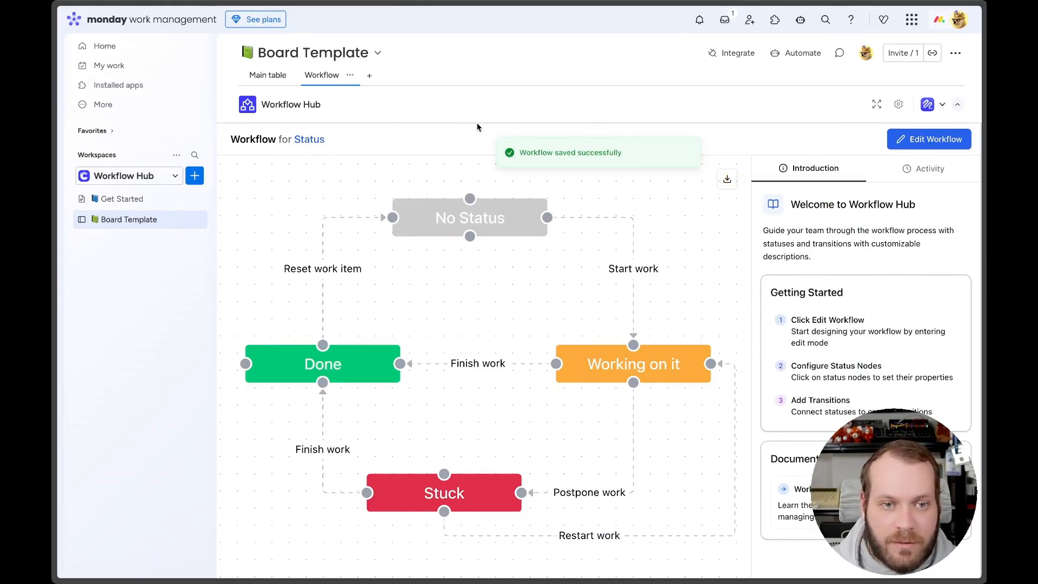
Open Item 1 from the main table and set its Status to the blank label
left_click(267, 74)
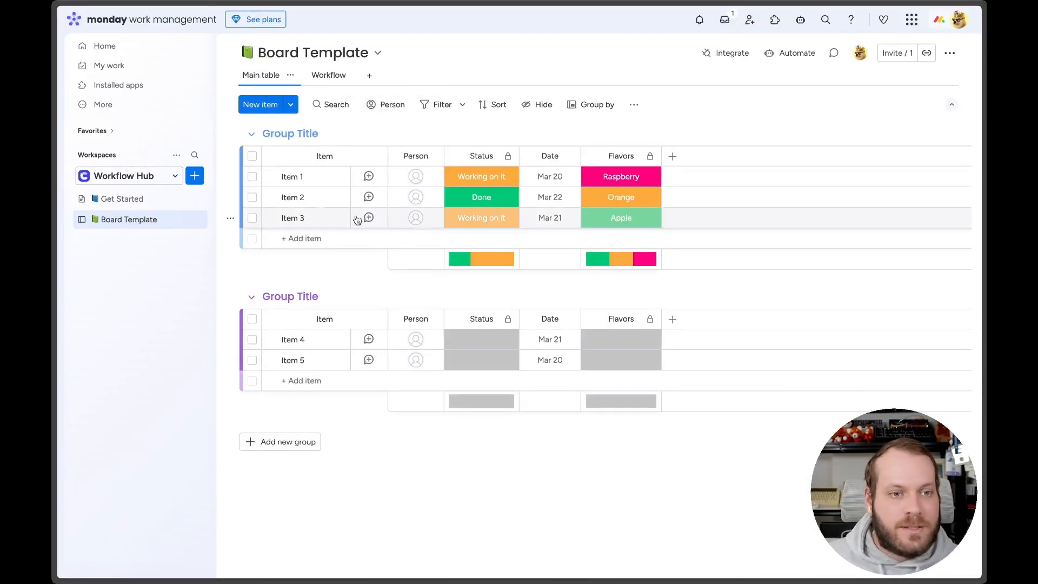
left_click(305, 174)
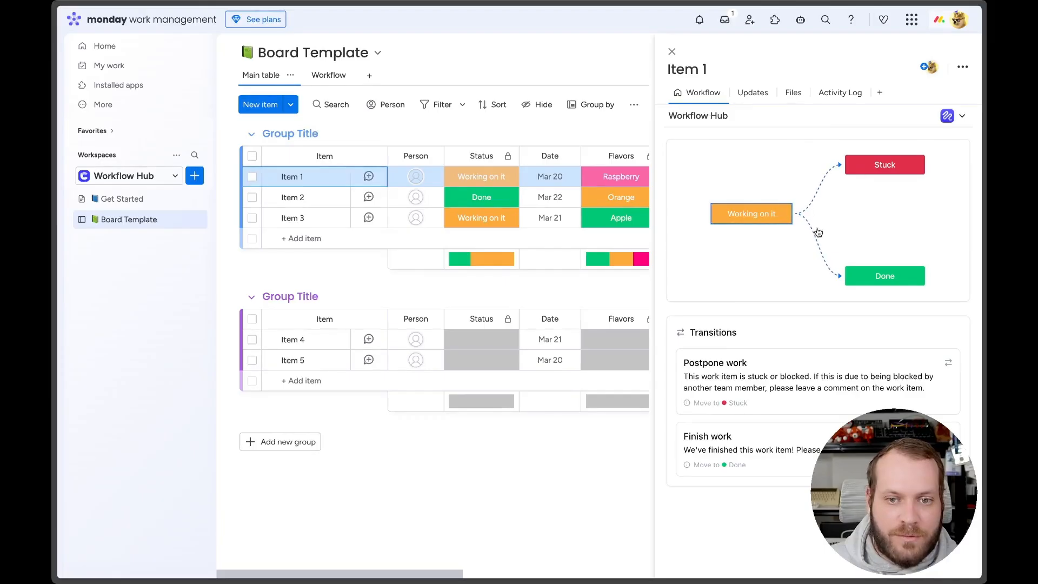
left_click(482, 177)
left_click(481, 282)
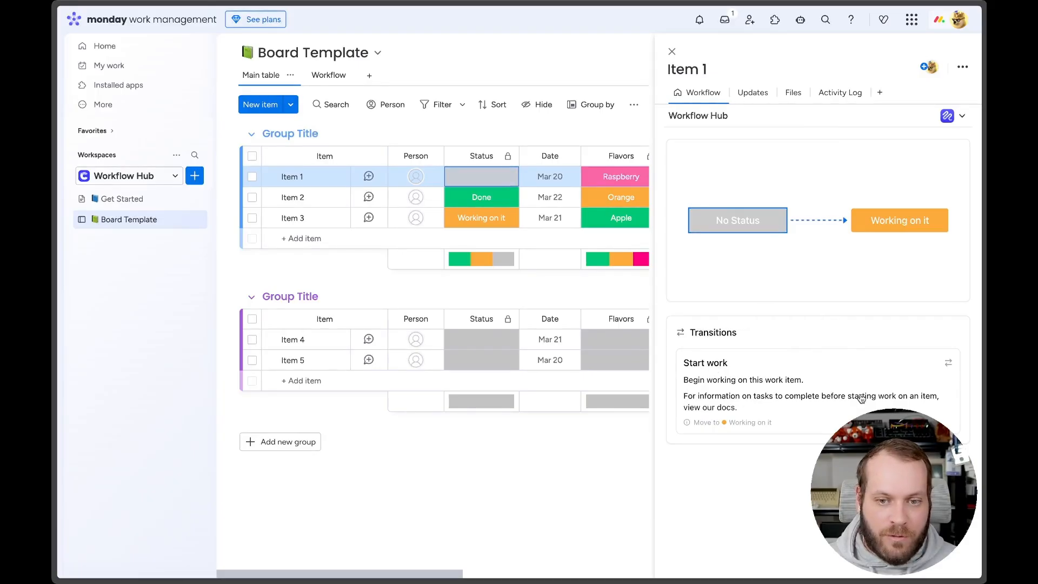
Check the docs link in Item 1's Start work transition and return to the board
left_click(705, 408)
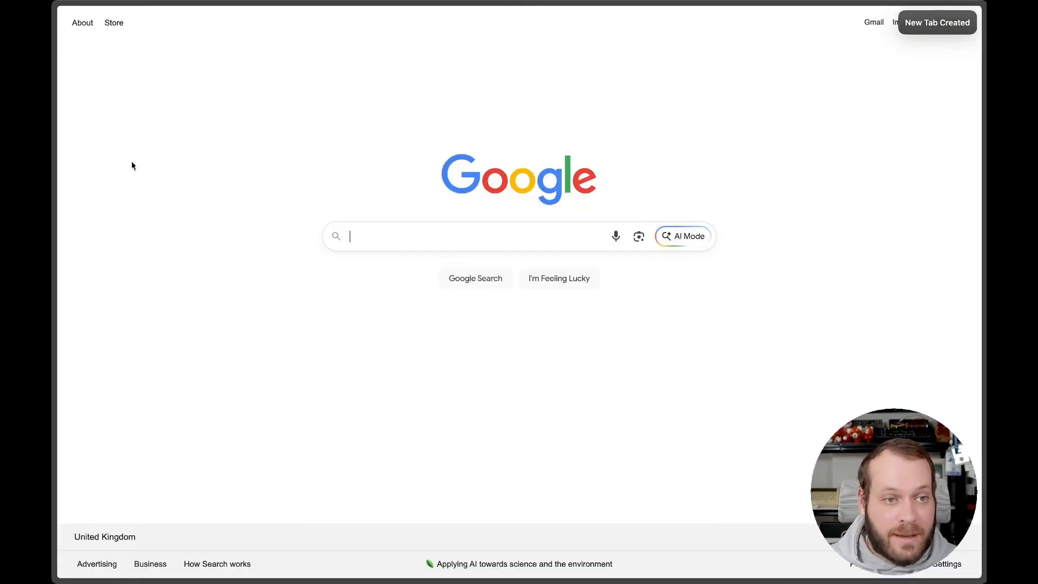
key("super+w")
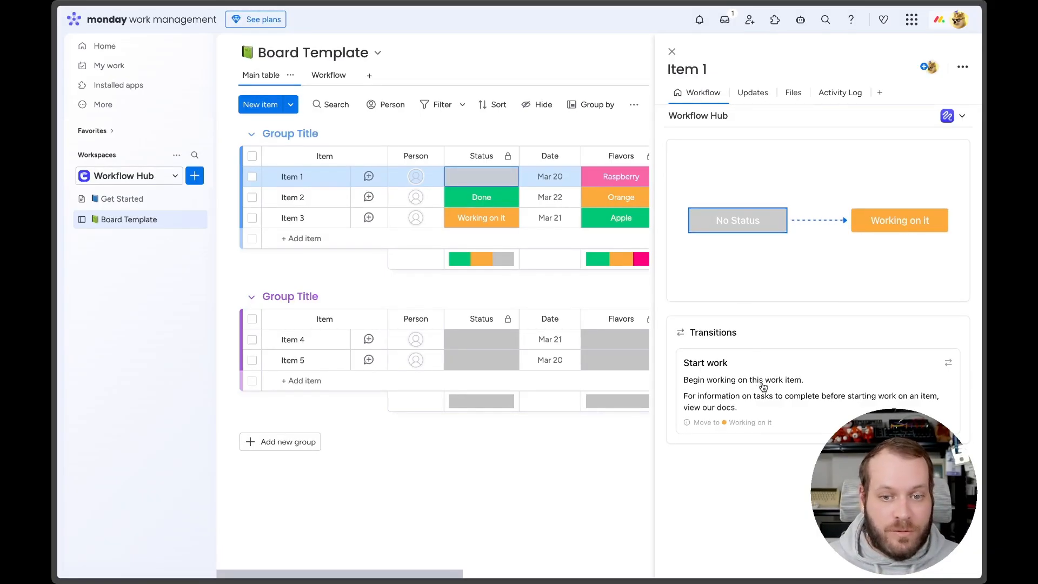
Run Item 1 through the Start work transition, on to Done, and back with Reset work item
left_click(725, 362)
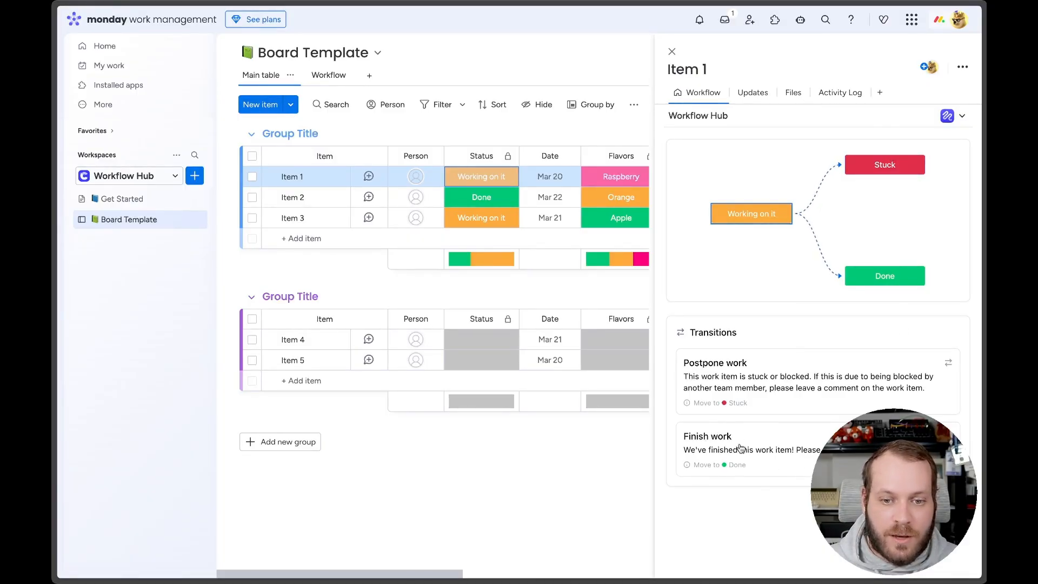
left_click(881, 278)
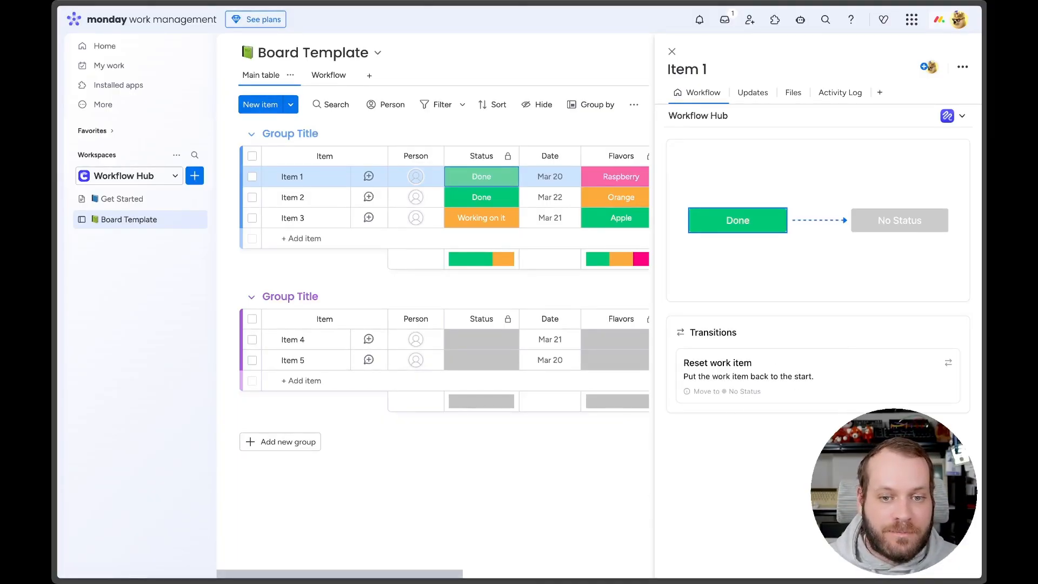
left_click(757, 373)
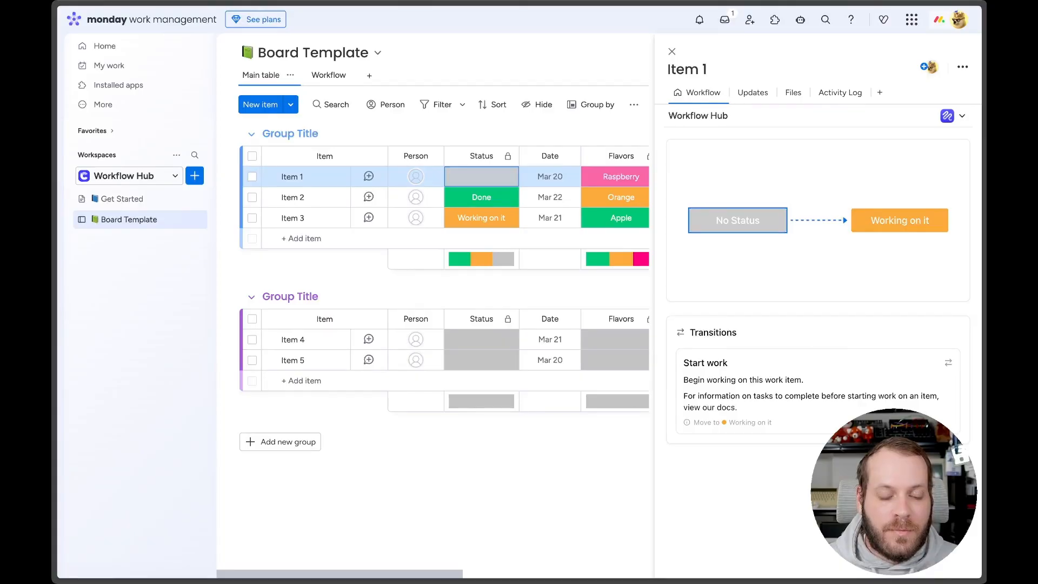
View the workflow diagram and inspect the details of the Finish work transition and the Working on it status
left_click(329, 76)
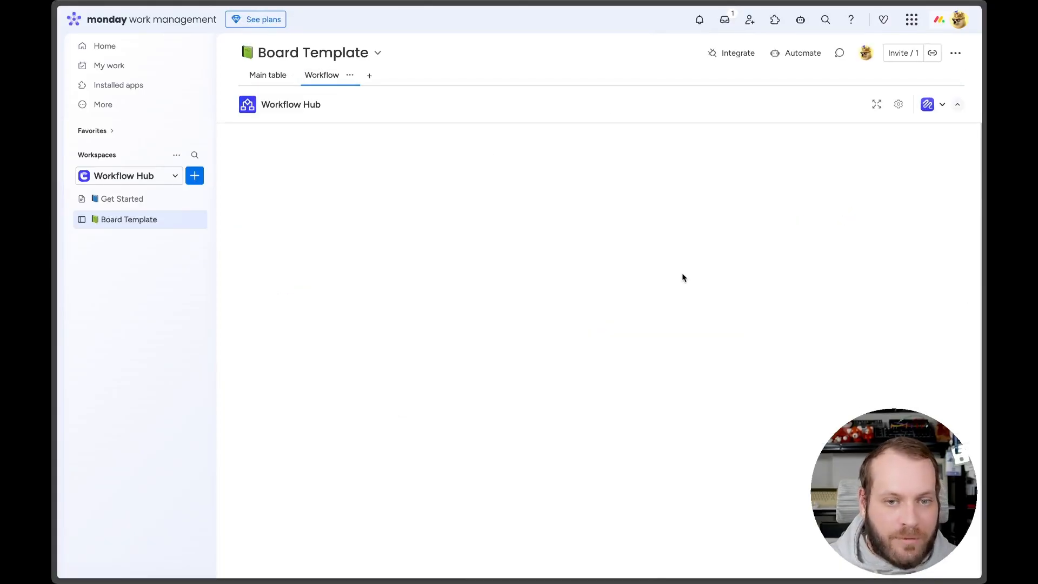
left_click_drag(573, 327, 547, 294)
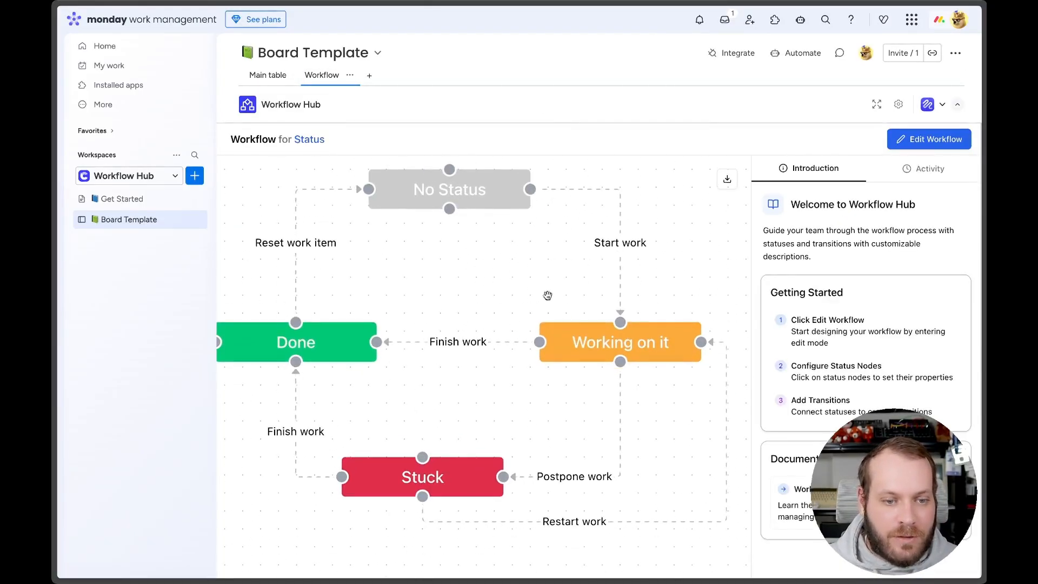
scroll(516, 321, "down", 1)
scroll(508, 303, "down", 1)
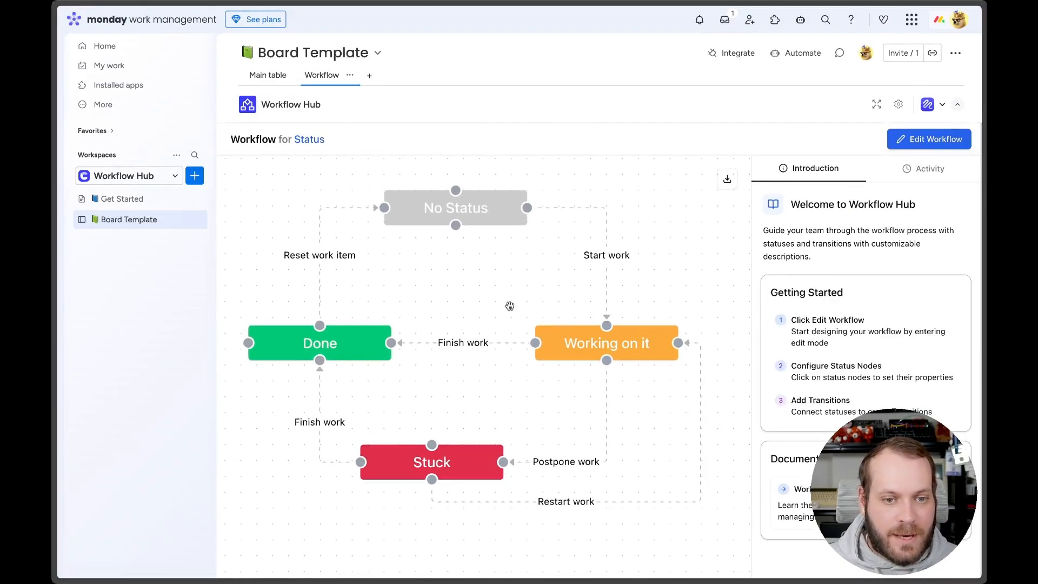
left_click(468, 346)
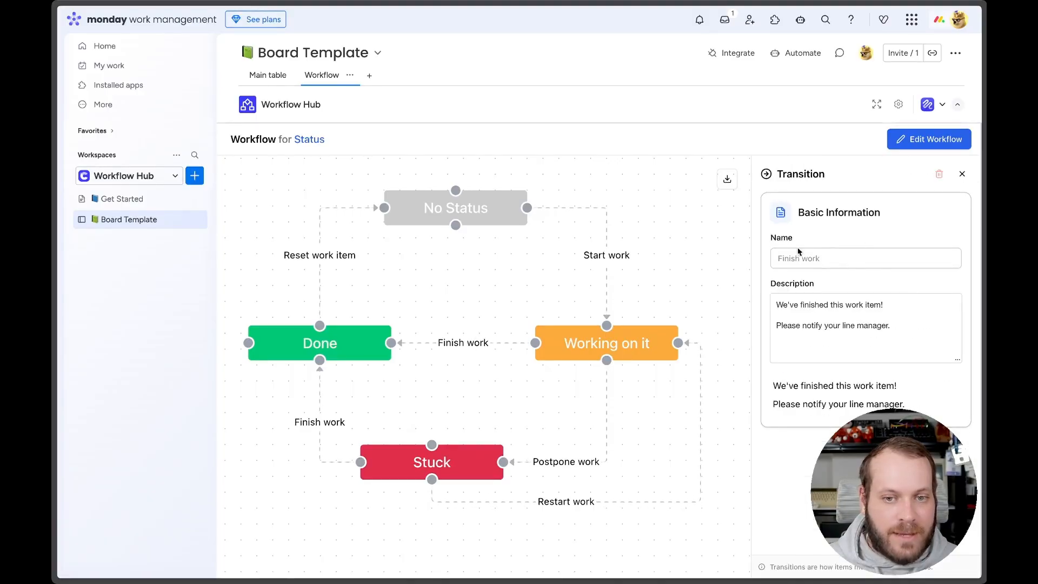
left_click(604, 258)
left_click(621, 344)
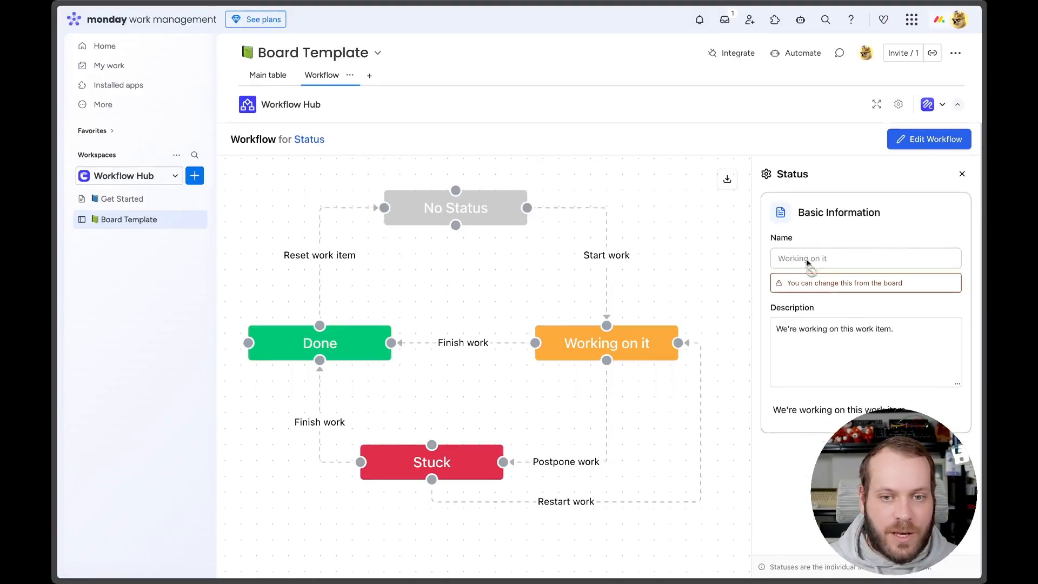
Add a new label named Stopped to the main table's Status column and apply it
left_click(267, 79)
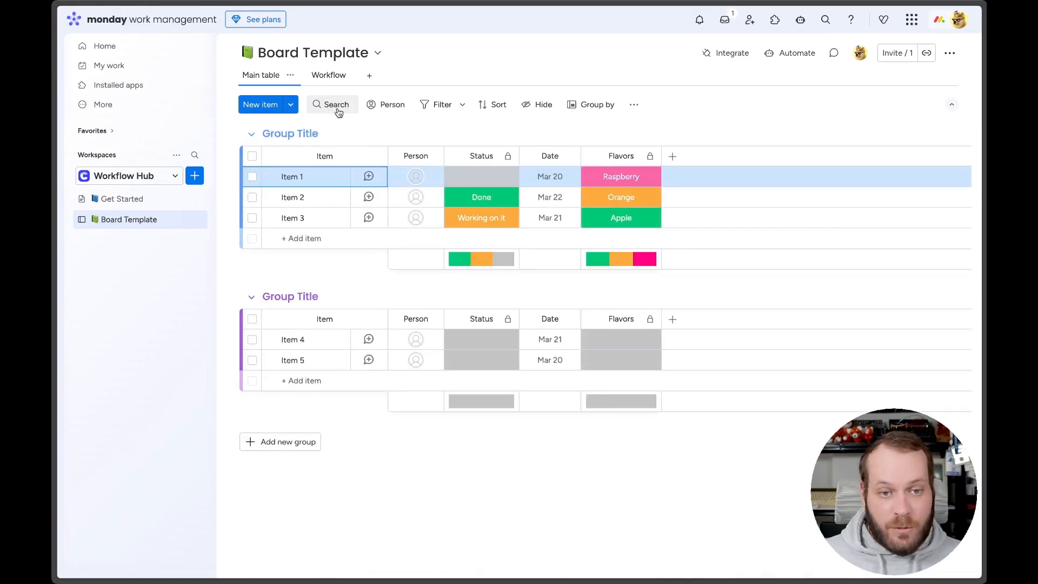
left_click(485, 184)
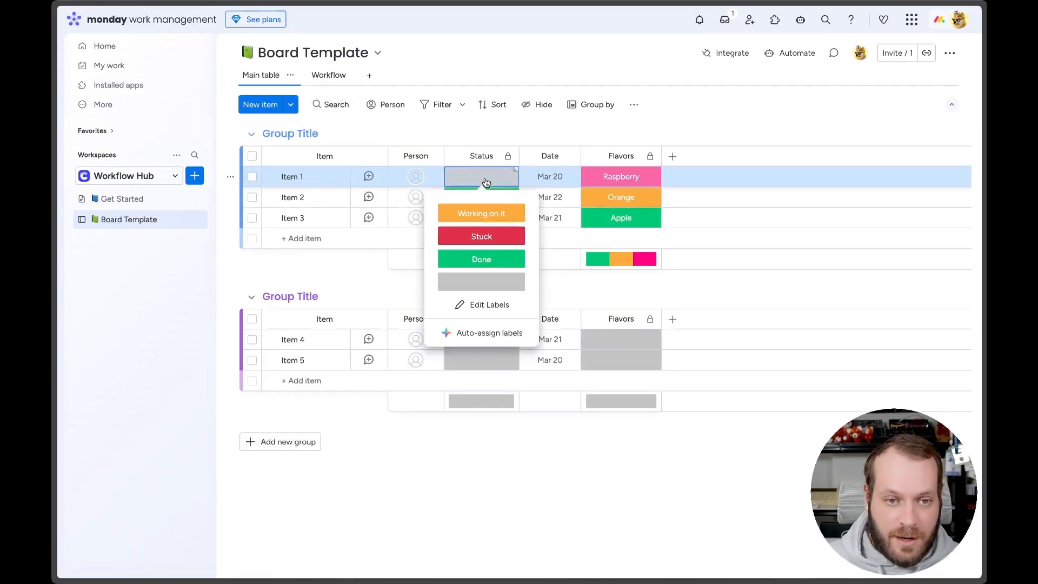
left_click(485, 307)
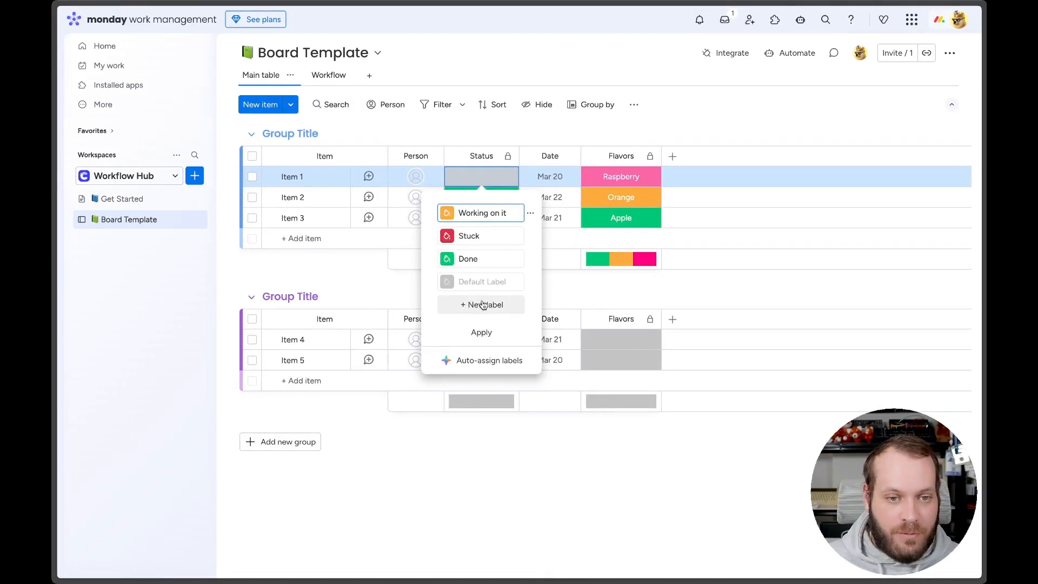
left_click(479, 305)
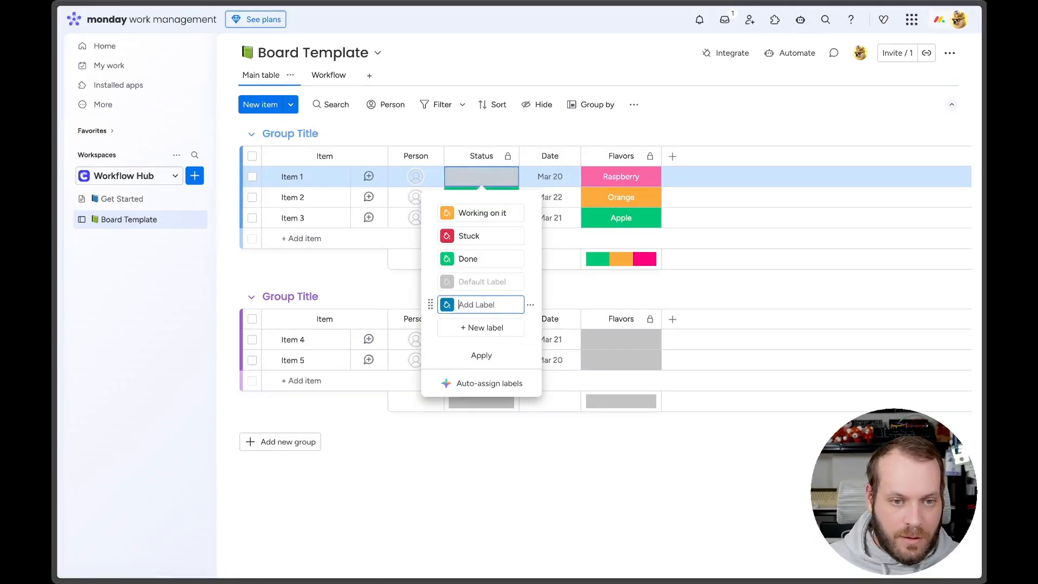
type("Stopped")
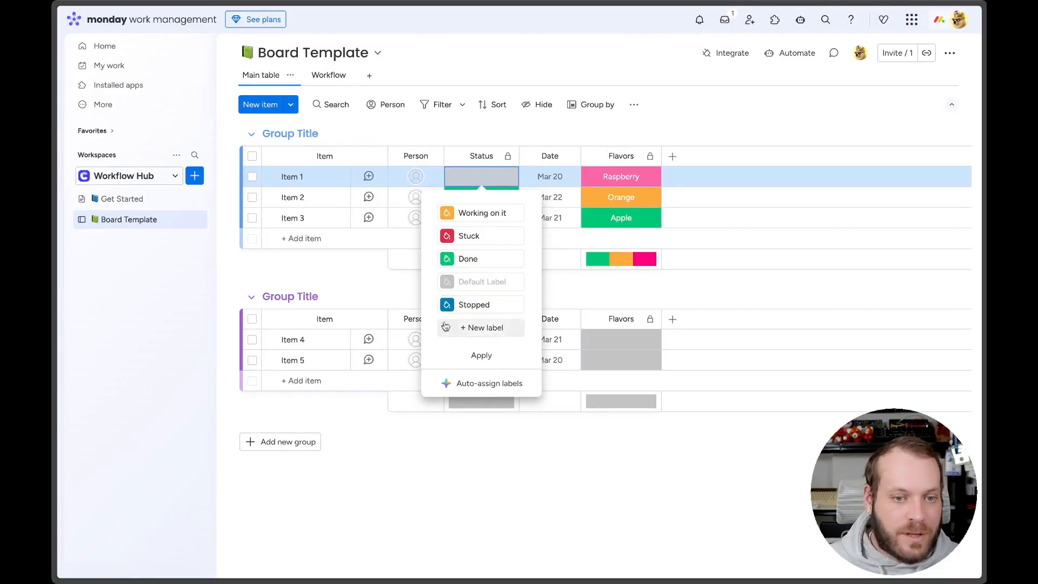
left_click(488, 363)
left_click(614, 486)
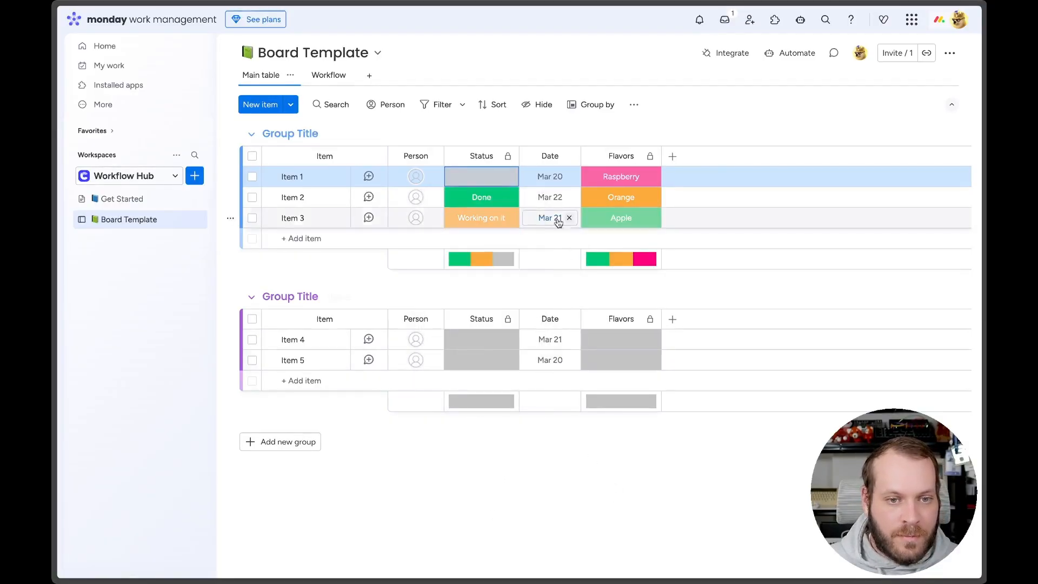
Edit the workflow to place the Stopped node above No Status and connect No Status to Stopped
left_click(329, 75)
left_click(925, 145)
left_click_drag(639, 373, 459, 182)
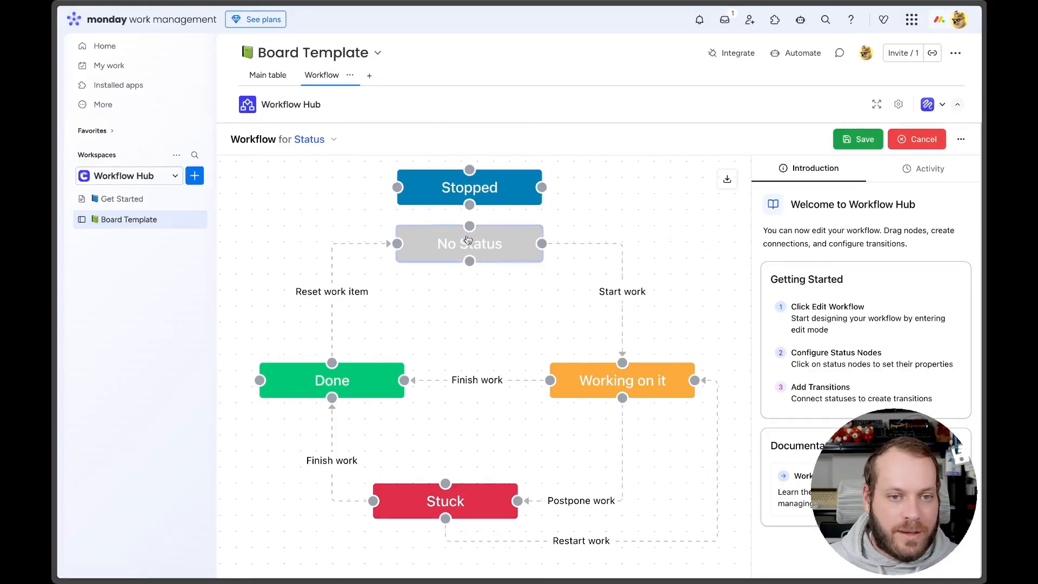
left_click_drag(470, 226, 471, 226)
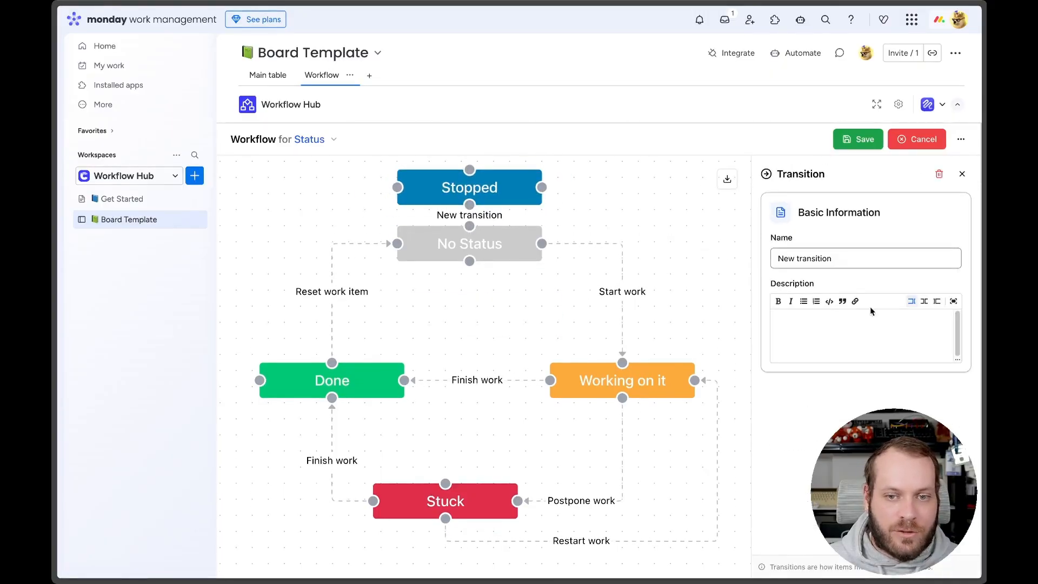
Name the new transition Stop, describe it as "Stop work", and save the workflow
left_click(878, 252)
key("super+a")
type("Sto")
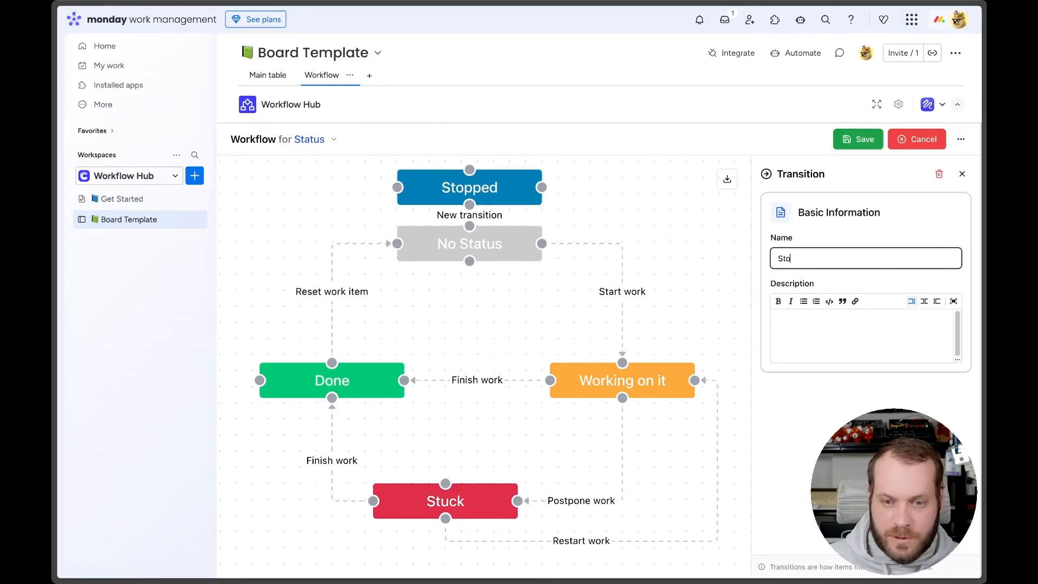
left_click(843, 336)
type("op work")
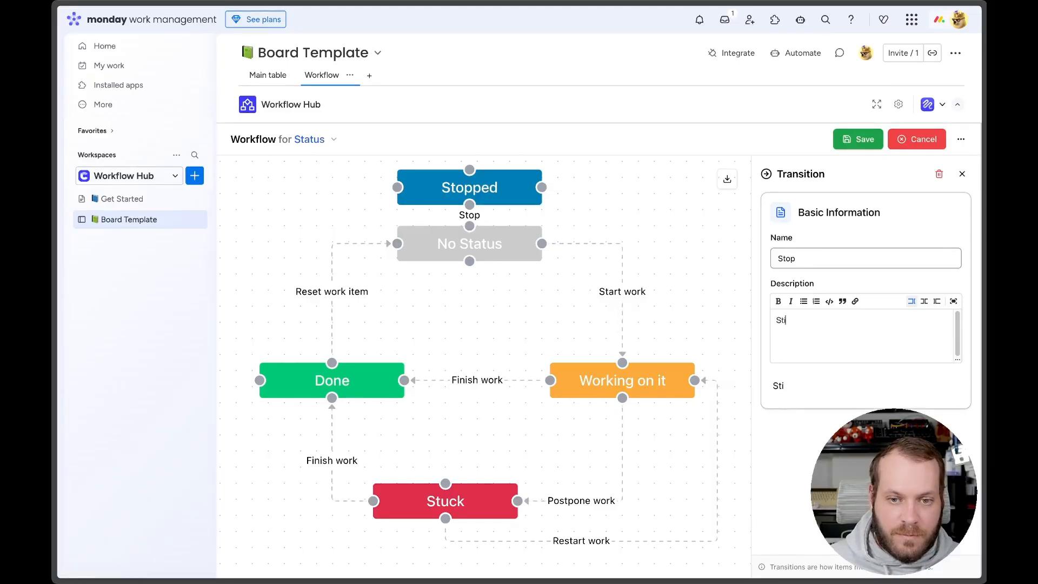
left_click(859, 139)
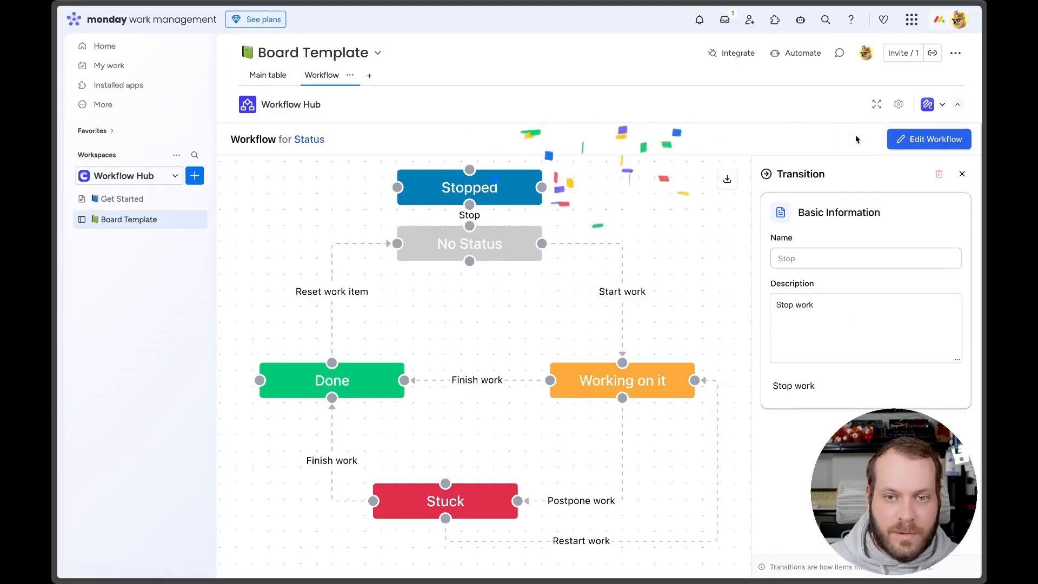
Open Item 1 from the main table and move it to the Stopped status through its workflow
left_click(266, 78)
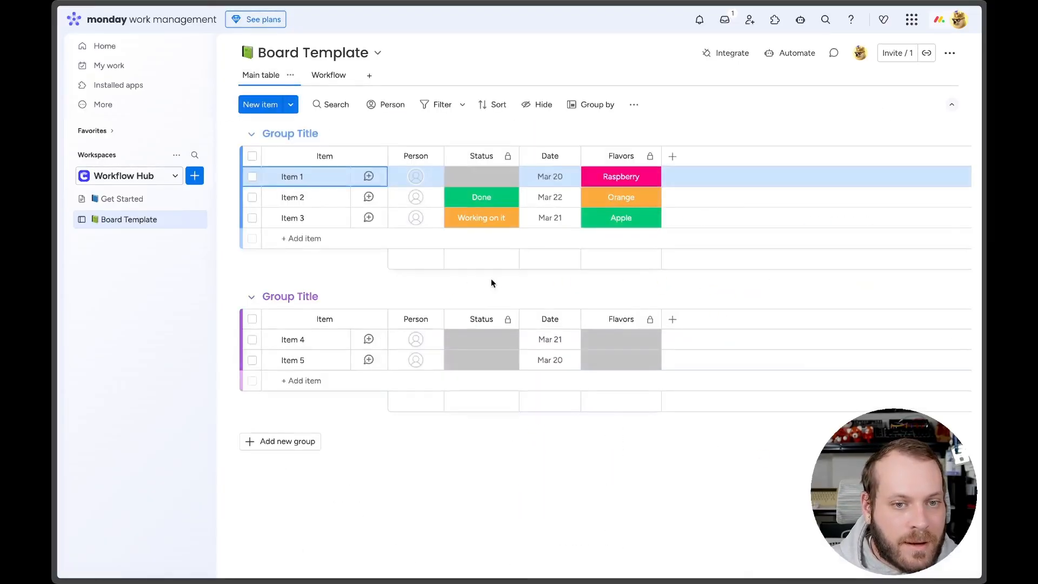
left_click(321, 179)
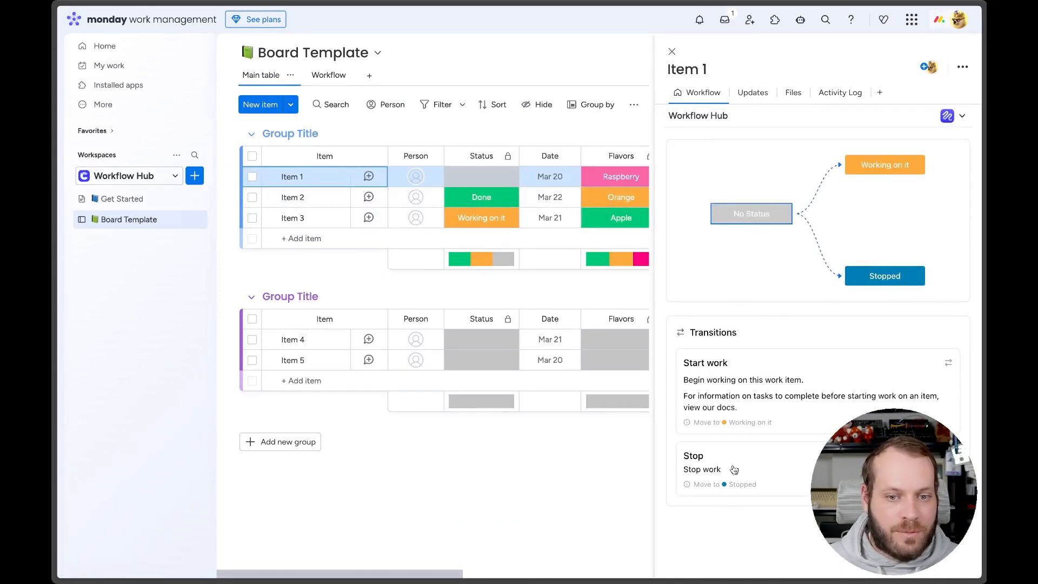
left_click(886, 275)
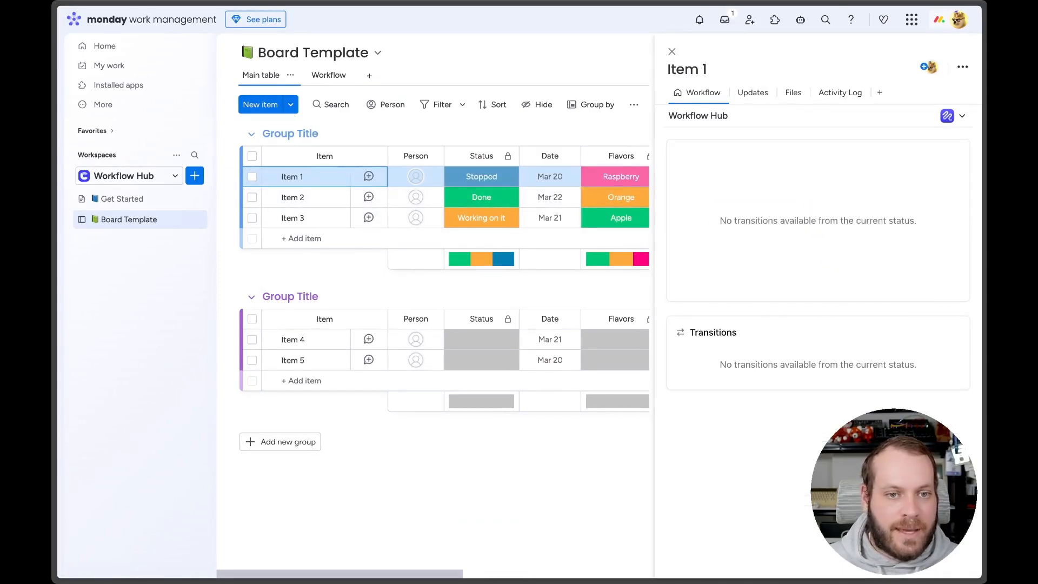